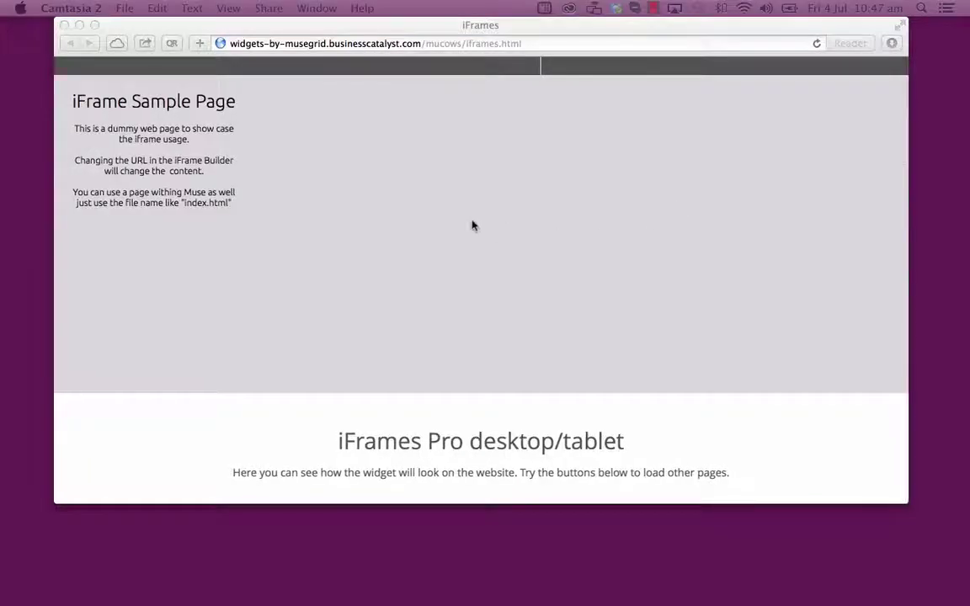
# Step: Enlarge the Safari window and scroll the demo page until the MUSEGRID, APPLE and RESET buttons show
pyautogui.scroll(5, 473, 224)
pyautogui.scroll(-8, 475, 223)
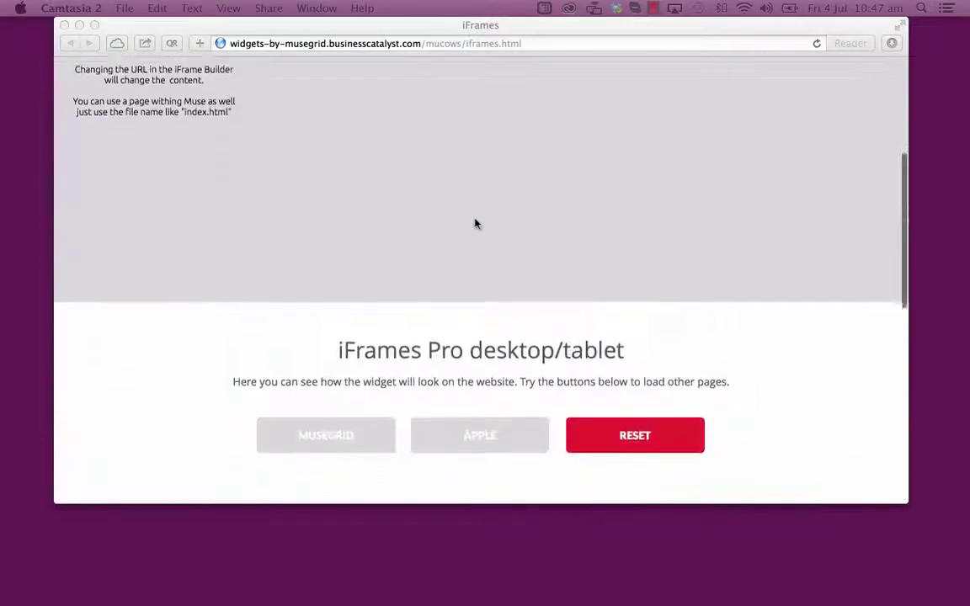
pyautogui.scroll(-2, 474, 224)
pyautogui.scroll(5, 476, 223)
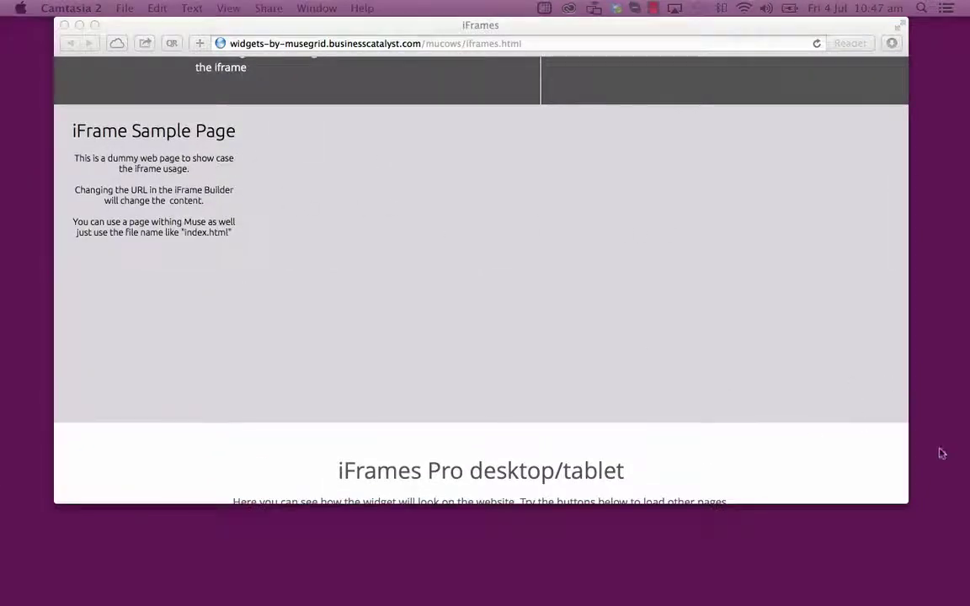
pyautogui.moveTo(906, 502); pyautogui.dragTo(908, 546)
pyautogui.scroll(-2, 132, 158)
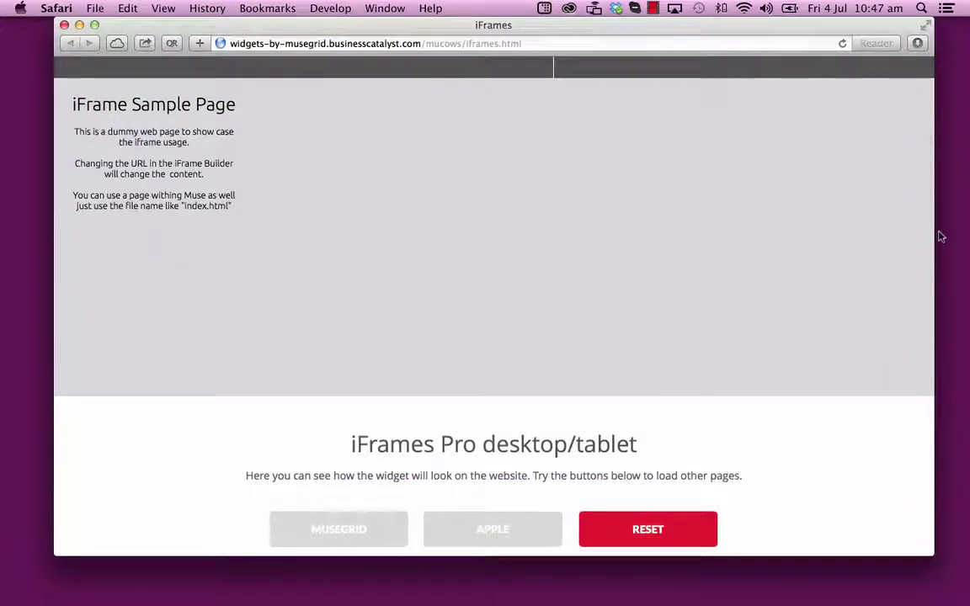
pyautogui.moveTo(937, 232); pyautogui.dragTo(940, 308)
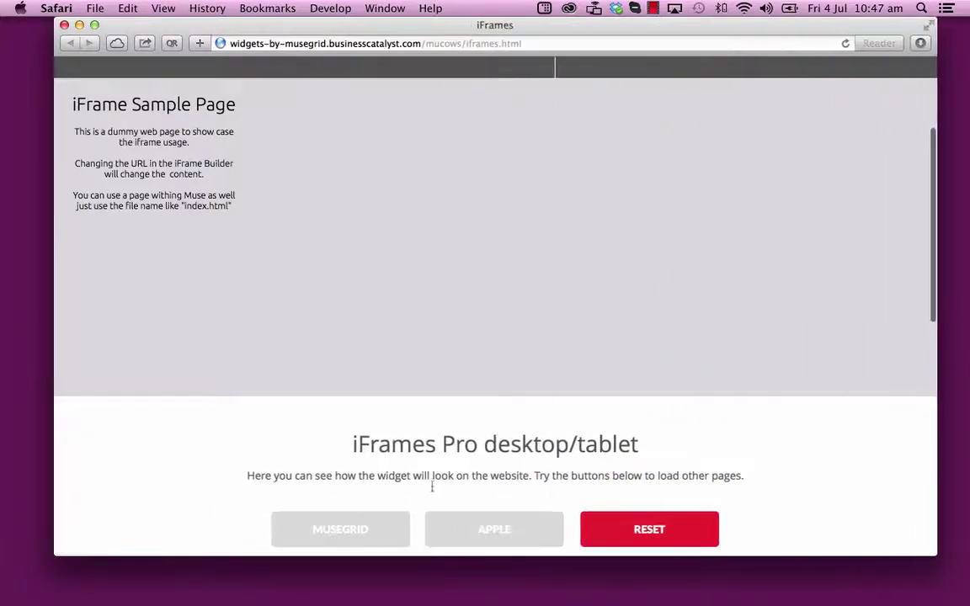
pyautogui.scroll(-3, 427, 462)
pyautogui.scroll(2, 323, 431)
pyautogui.scroll(-2, 280, 372)
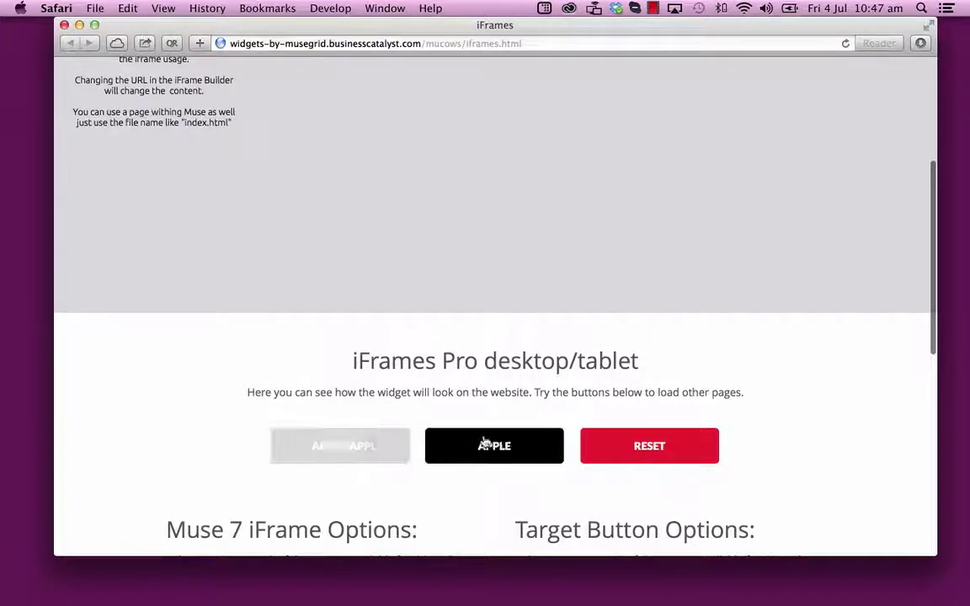
pyautogui.scroll(-1, 543, 477)
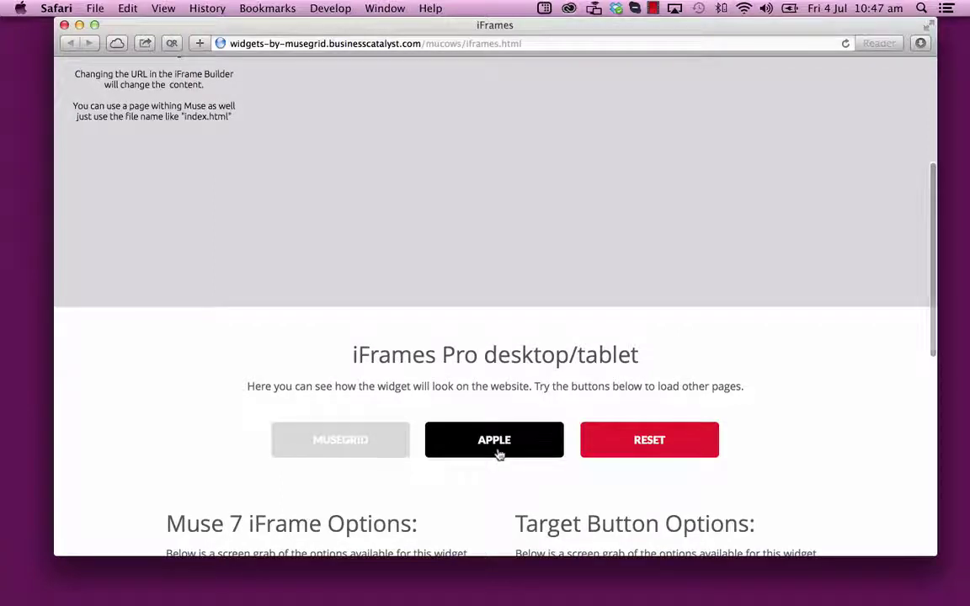
pyautogui.scroll(3, 480, 486)
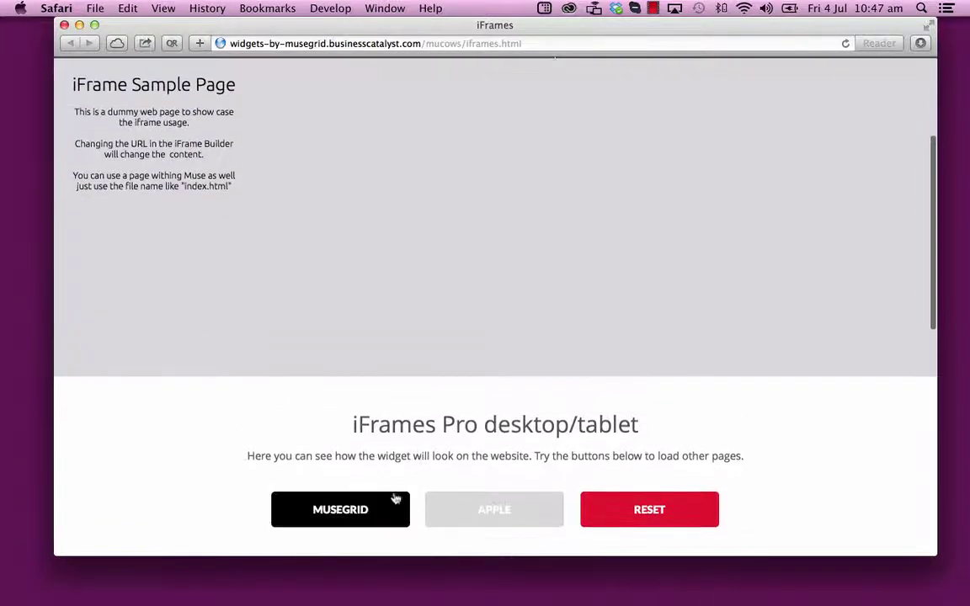
pyautogui.click(373, 511)
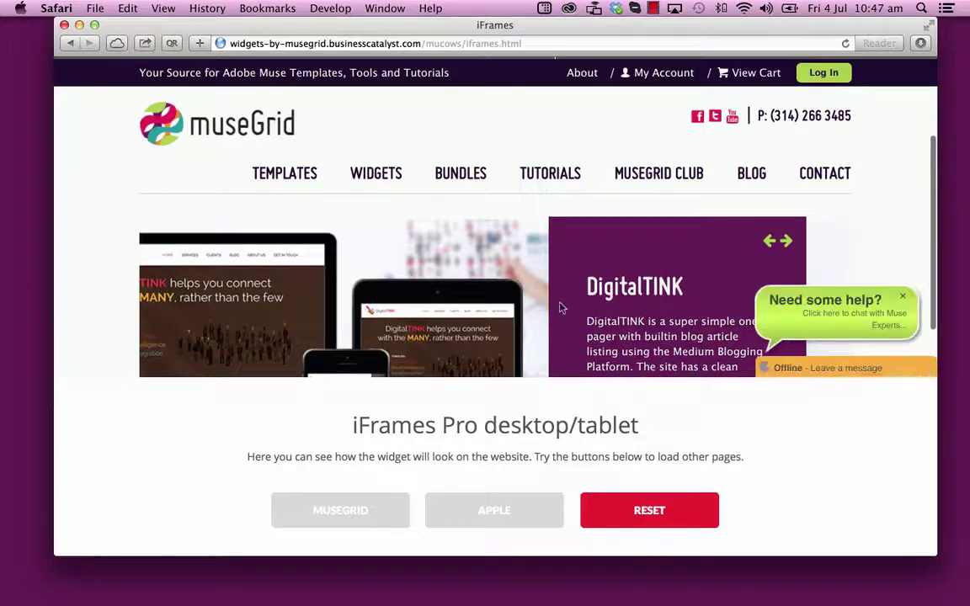
pyautogui.click(491, 519)
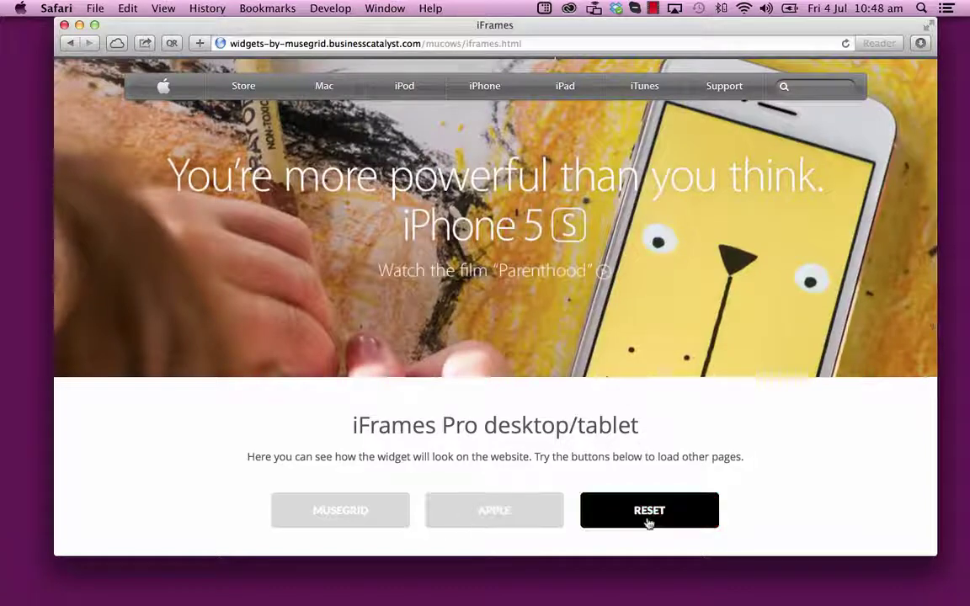
pyautogui.click(646, 522)
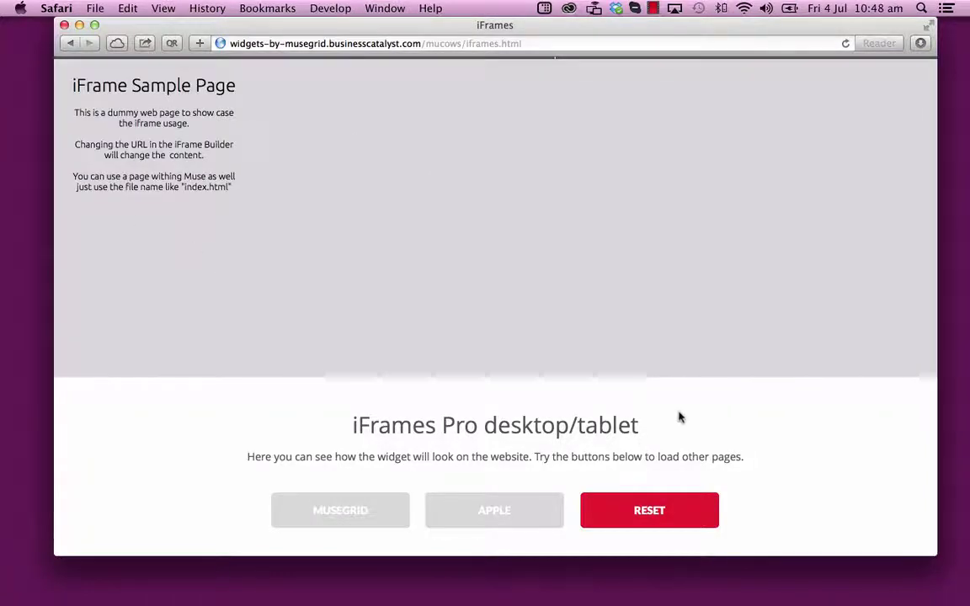
# Step: Narrow the Safari window to test the layout and scroll back up to the widget description
pyautogui.scroll(-2, 680, 417)
pyautogui.scroll(3, 680, 413)
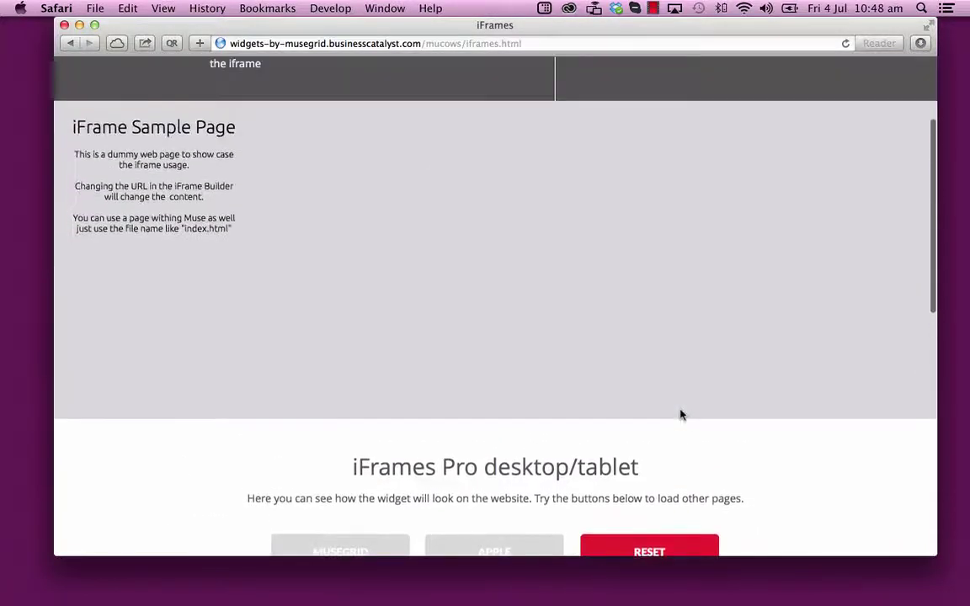
pyautogui.moveTo(936, 284); pyautogui.dragTo(966, 295)
pyautogui.scroll(-1, 716, 341)
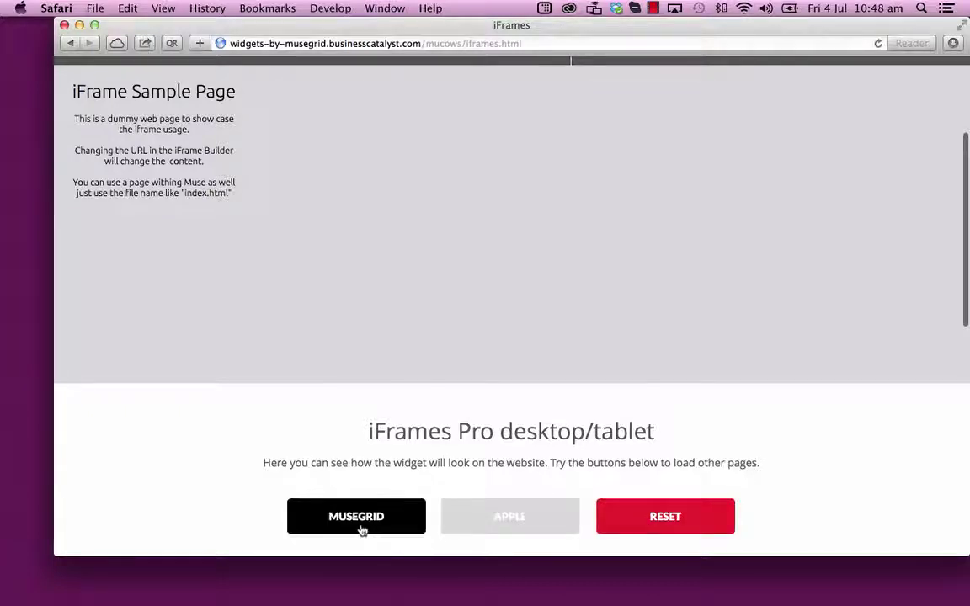
pyautogui.scroll(2, 252, 219)
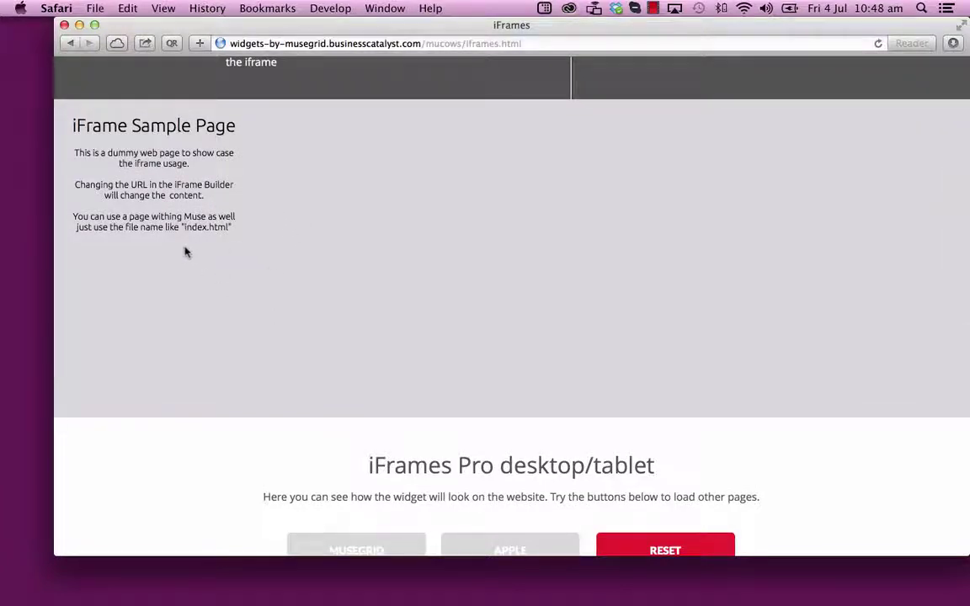
pyautogui.scroll(-3, 433, 364)
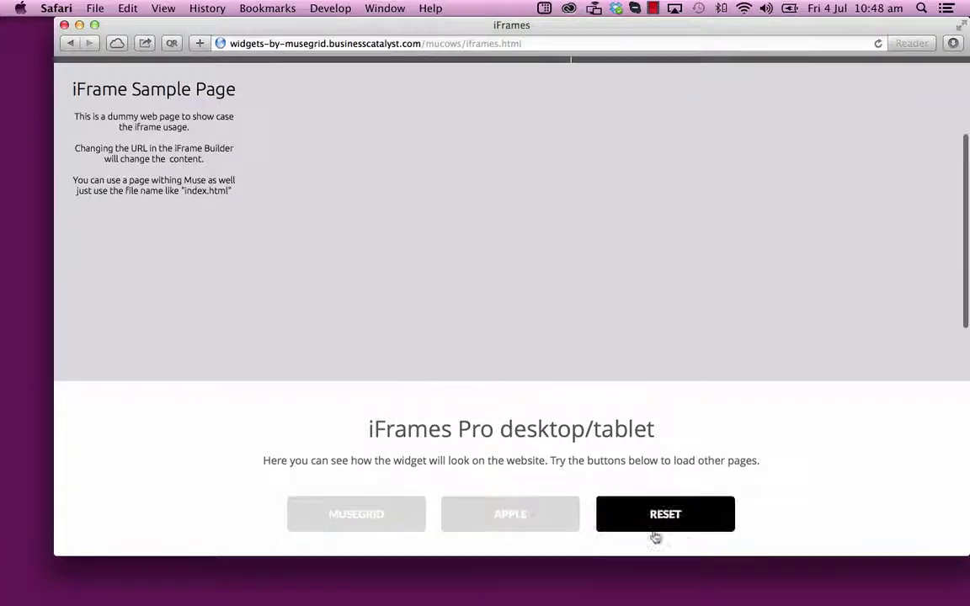
pyautogui.scroll(5, 160, 135)
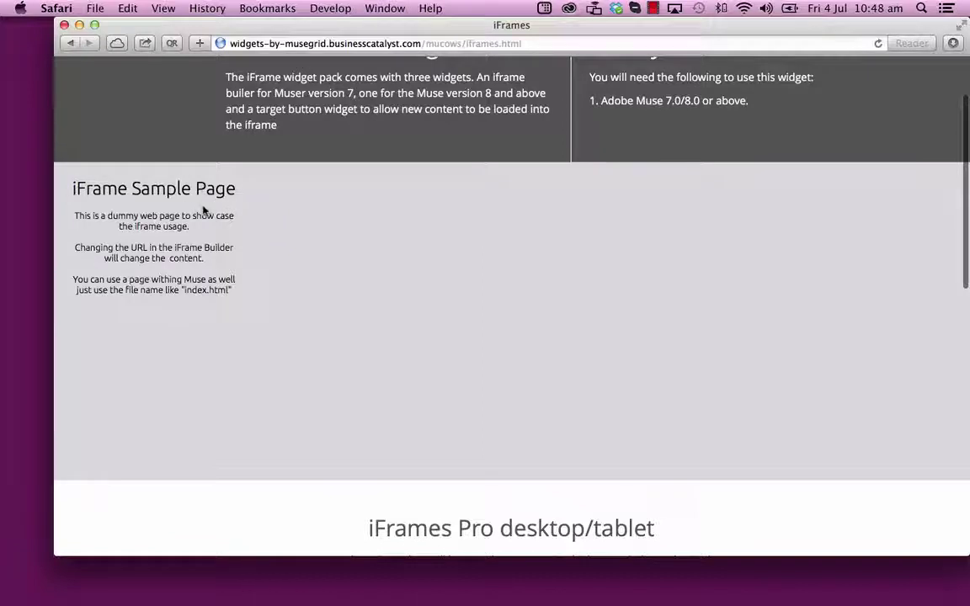
pyautogui.scroll(2, 212, 214)
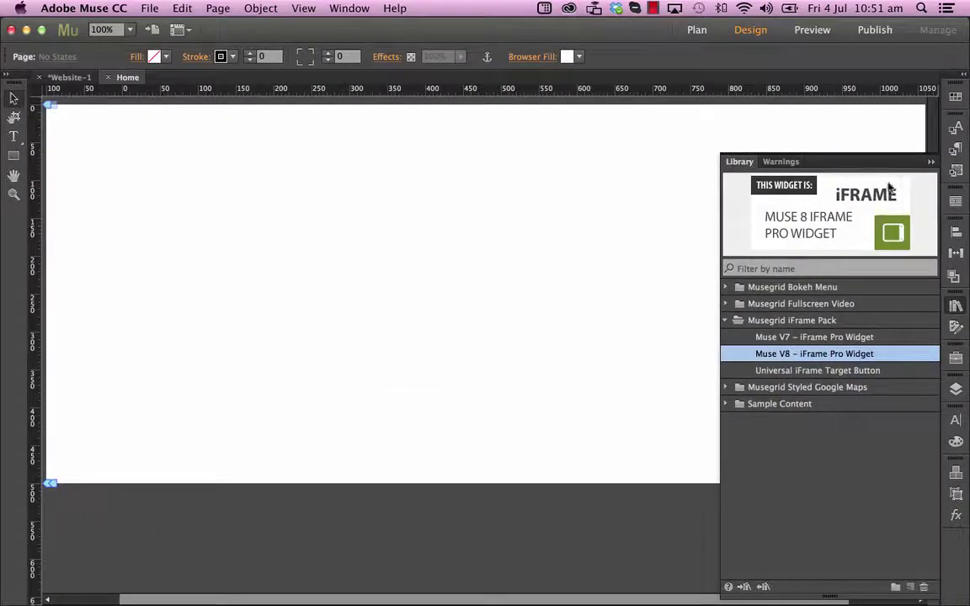
# Step: Expand the Musegrid iFrame Pack in the Library and preview its V7, V8 and Target Button widgets, ending on V8
pyautogui.click(930, 163)
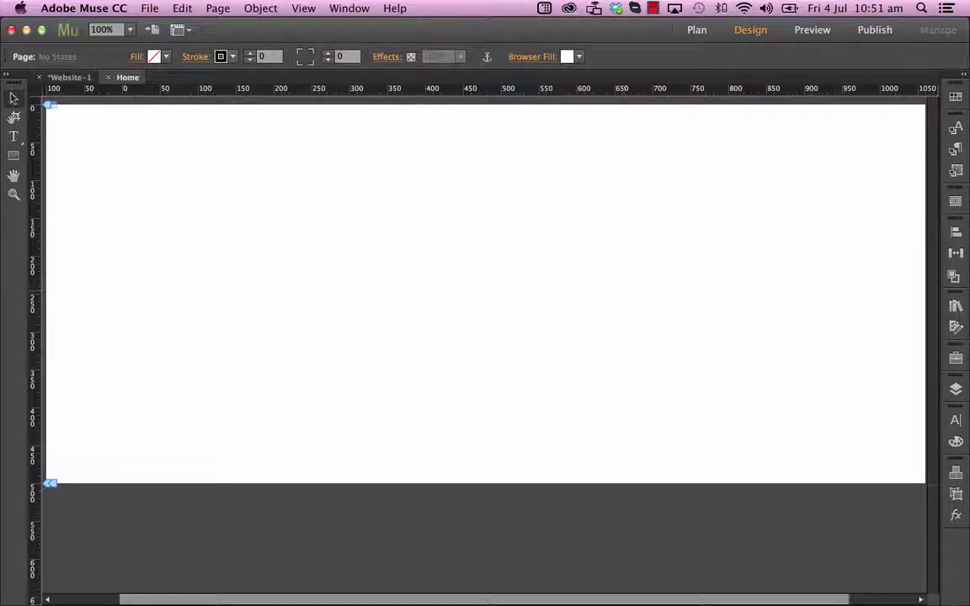
pyautogui.click(956, 306)
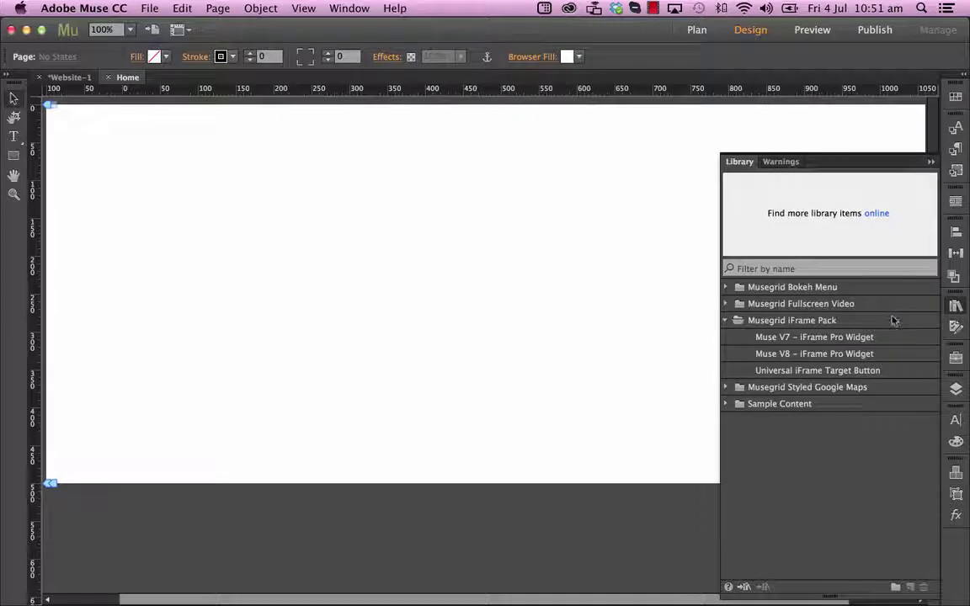
pyautogui.click(785, 323)
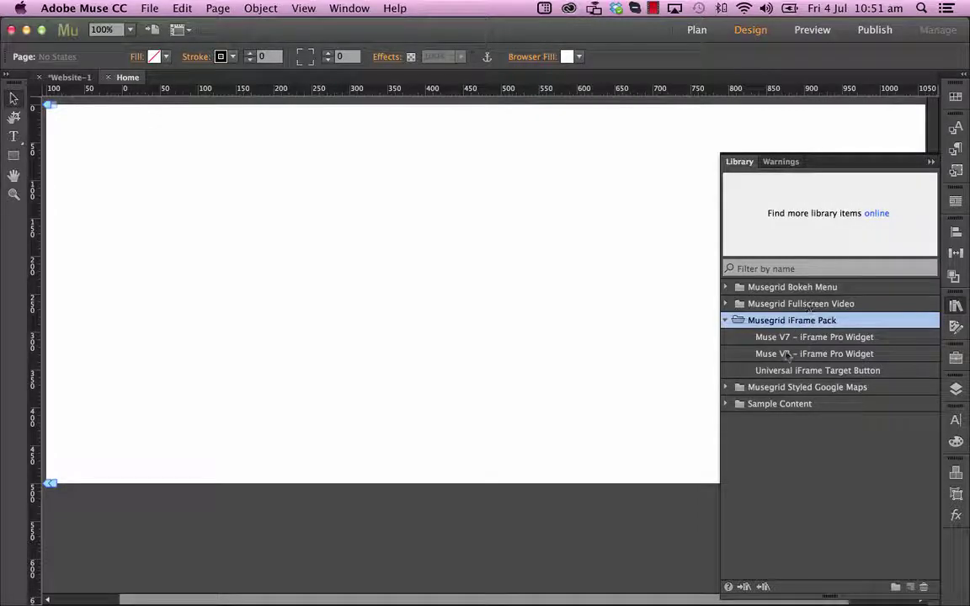
pyautogui.click(789, 338)
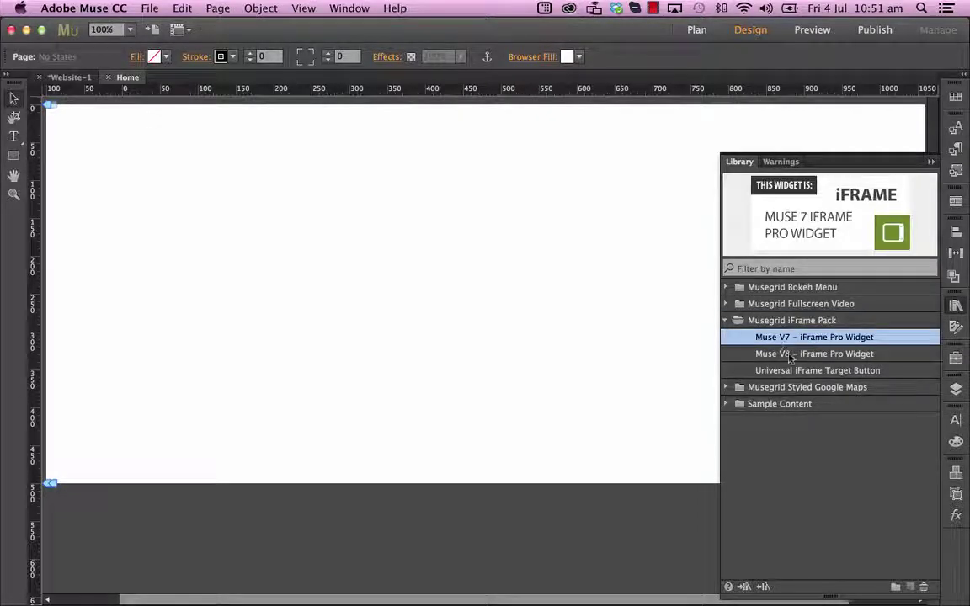
pyautogui.click(790, 354)
pyautogui.click(787, 372)
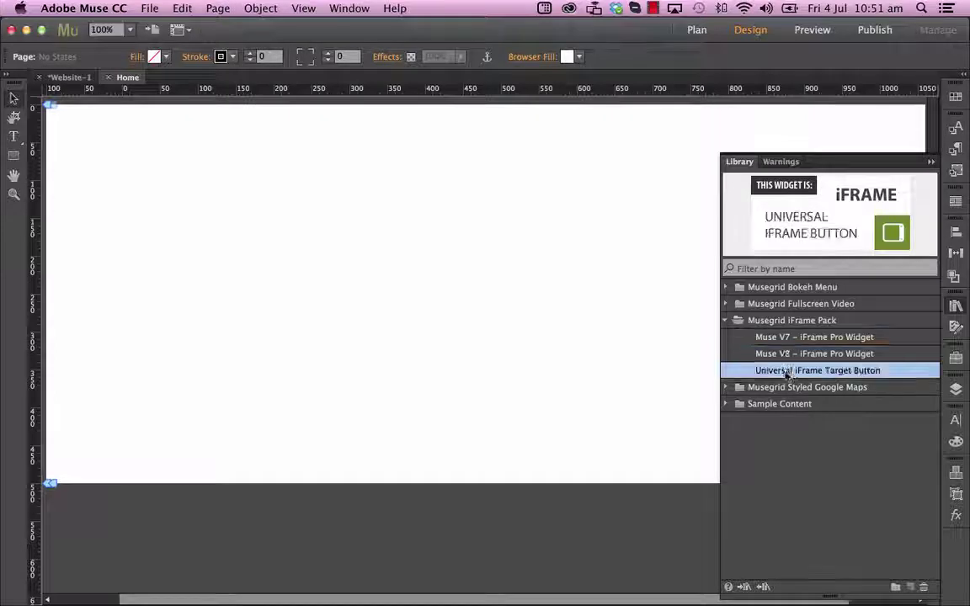
pyautogui.click(776, 356)
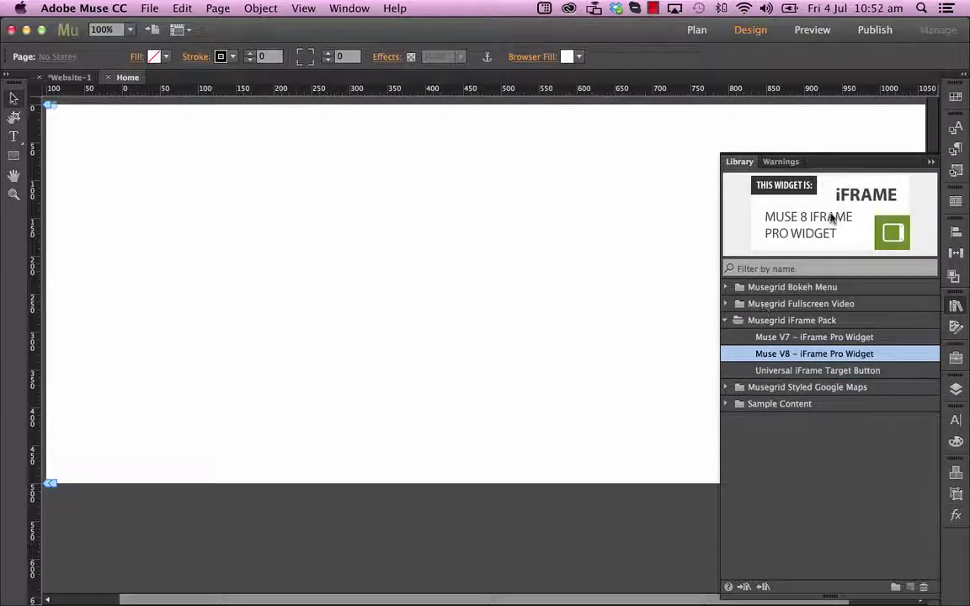
# Step: Place the Muse V8 iFrame widget at the page's top-left corner and make it about 406 px tall
pyautogui.moveTo(832, 217); pyautogui.dragTo(288, 177)
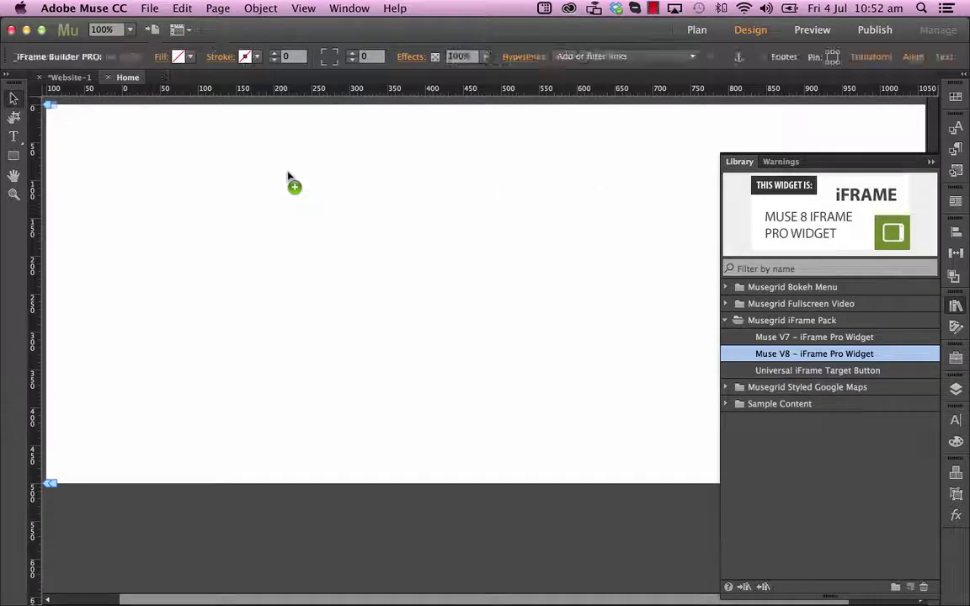
pyautogui.moveTo(381, 245); pyautogui.dragTo(137, 175)
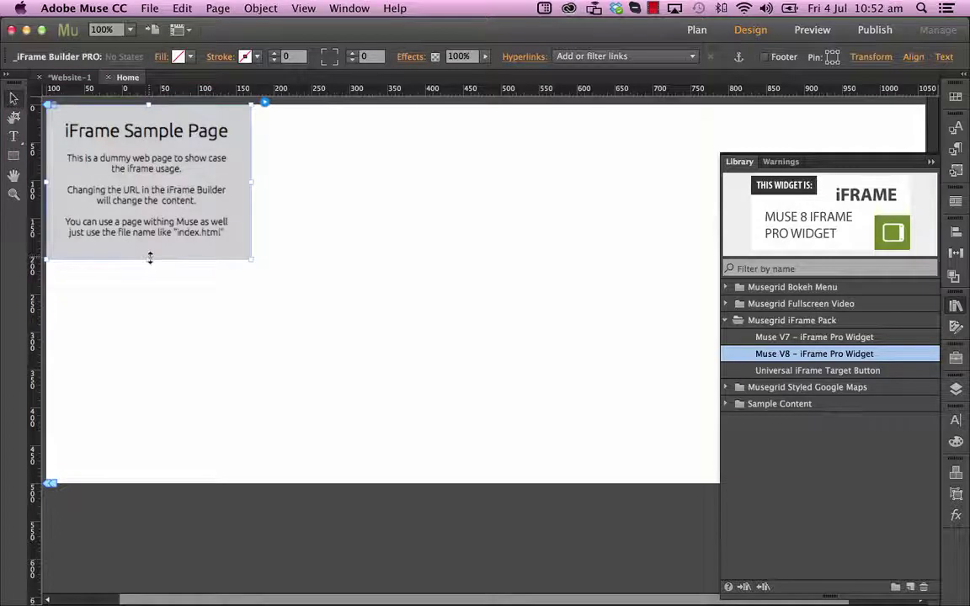
pyautogui.moveTo(150, 259); pyautogui.dragTo(180, 411)
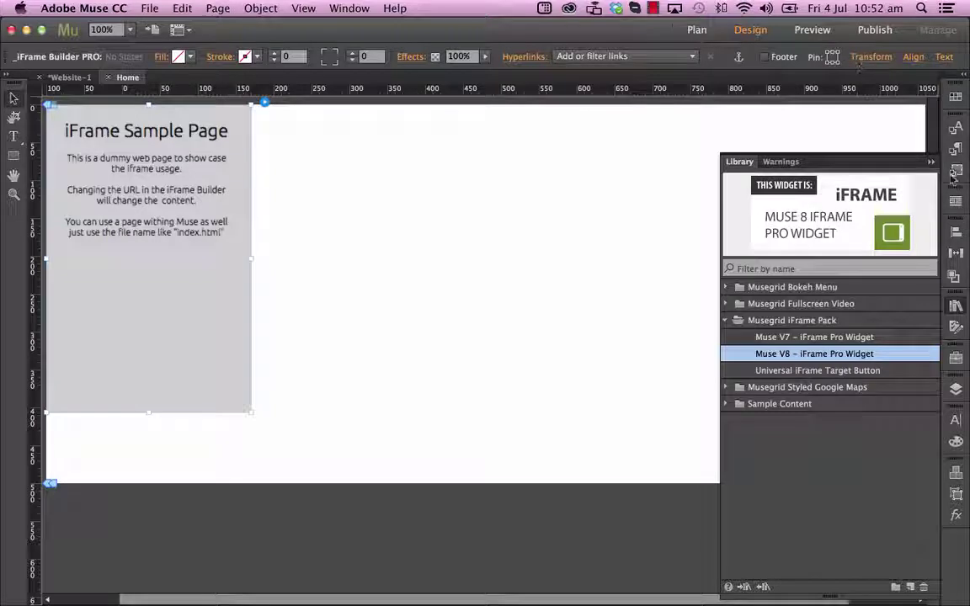
# Step: Stretch the iFrame widget to 100% browser width and drop the Universal iFrame Target Button onto the page
pyautogui.click(932, 161)
pyautogui.click(864, 63)
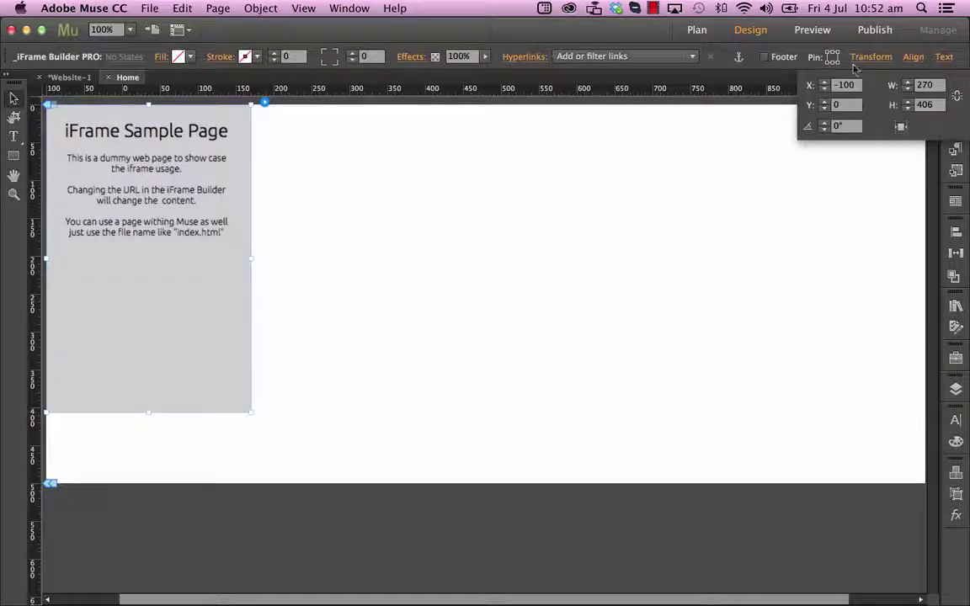
pyautogui.click(899, 128)
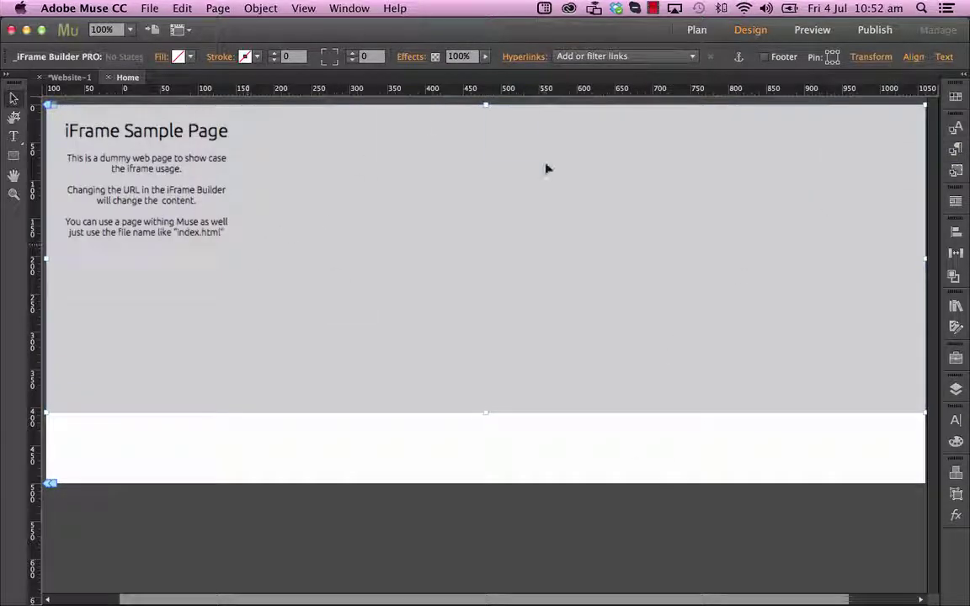
pyautogui.click(956, 306)
pyautogui.moveTo(789, 371); pyautogui.dragTo(359, 443)
# Step: Position the Universal iFrame Target Button on the white strip below the grey iFrame and select it
pyautogui.moveTo(411, 463); pyautogui.dragTo(367, 447)
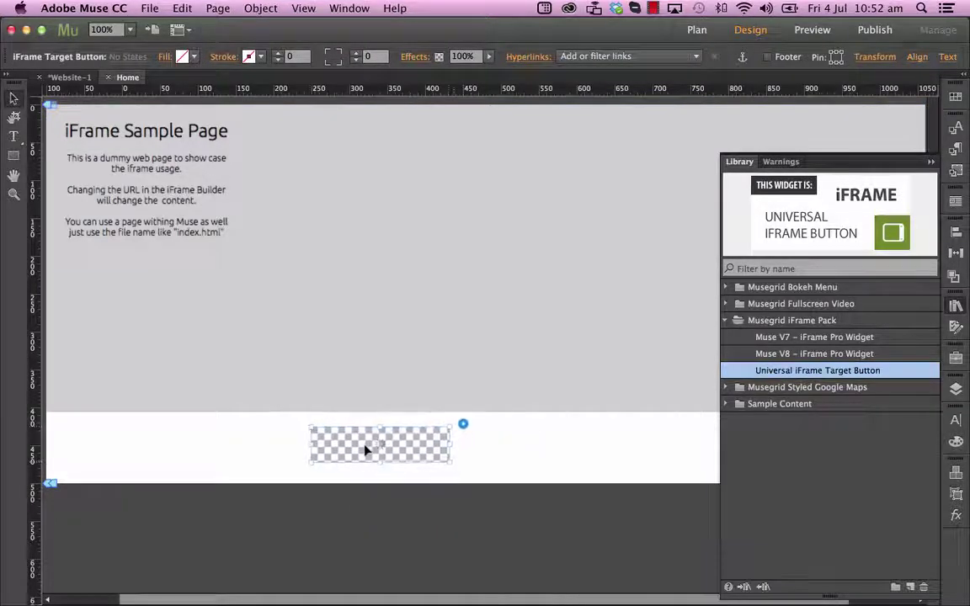
pyautogui.click(458, 429)
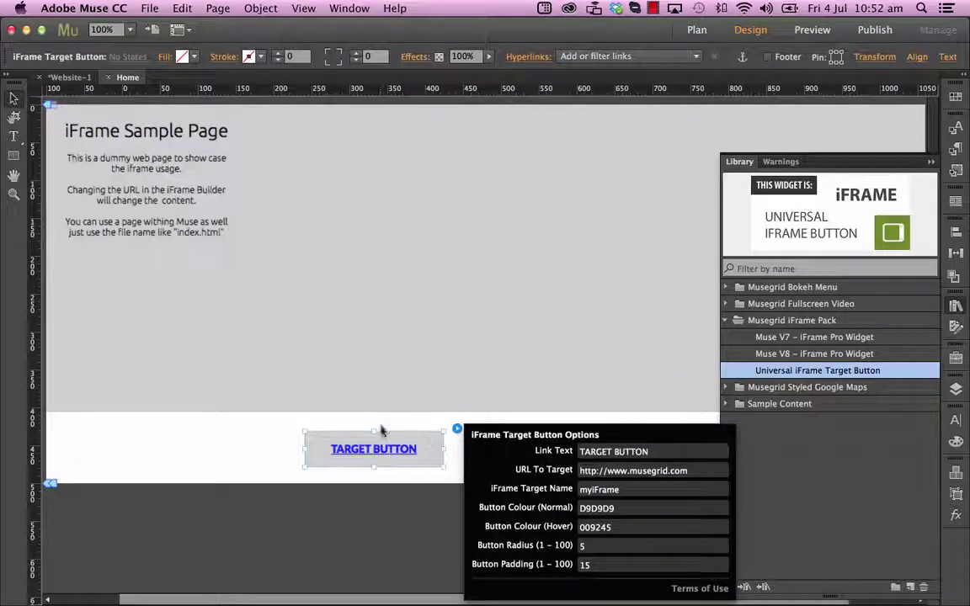
pyautogui.press('Escape')
pyautogui.press('Escape')
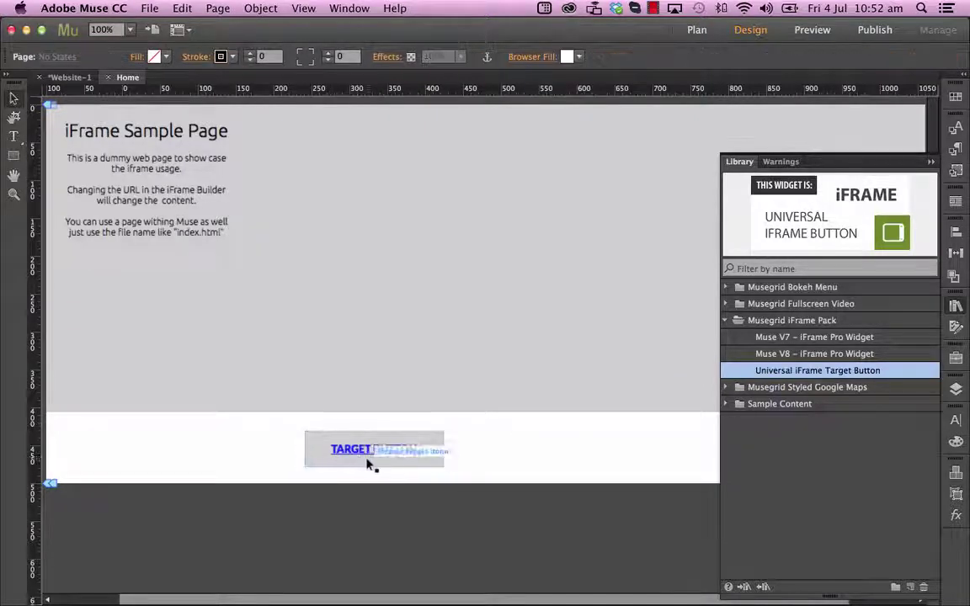
pyautogui.click(375, 460)
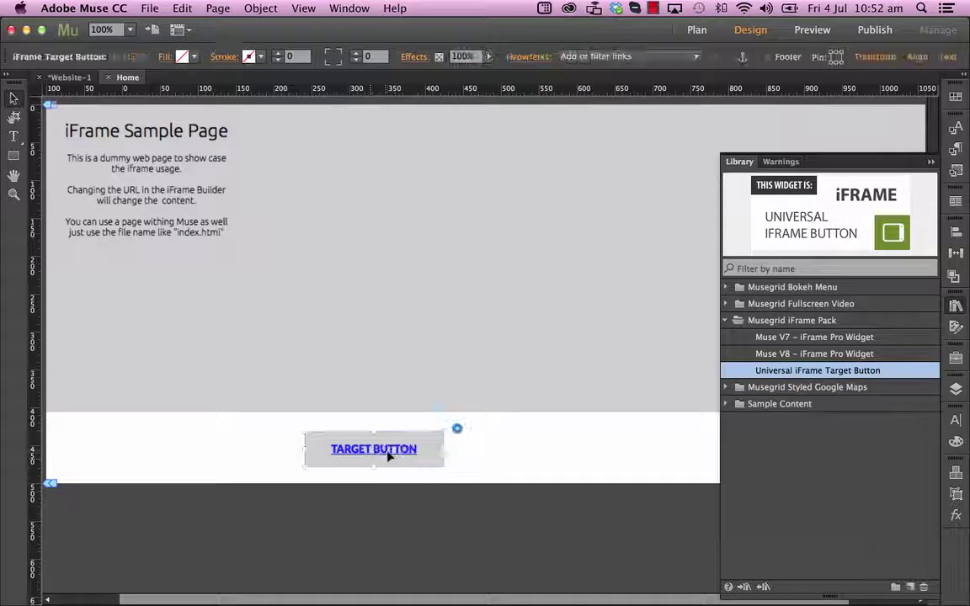
# Step: Make normal and visited links White and remove underlines from normal, hover and visited links
pyautogui.click(551, 59)
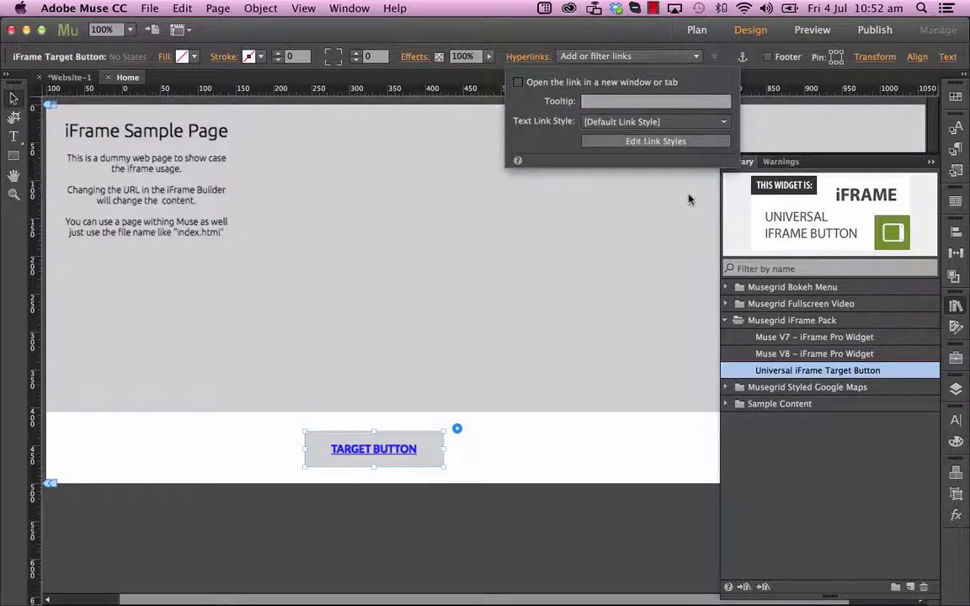
pyautogui.click(651, 142)
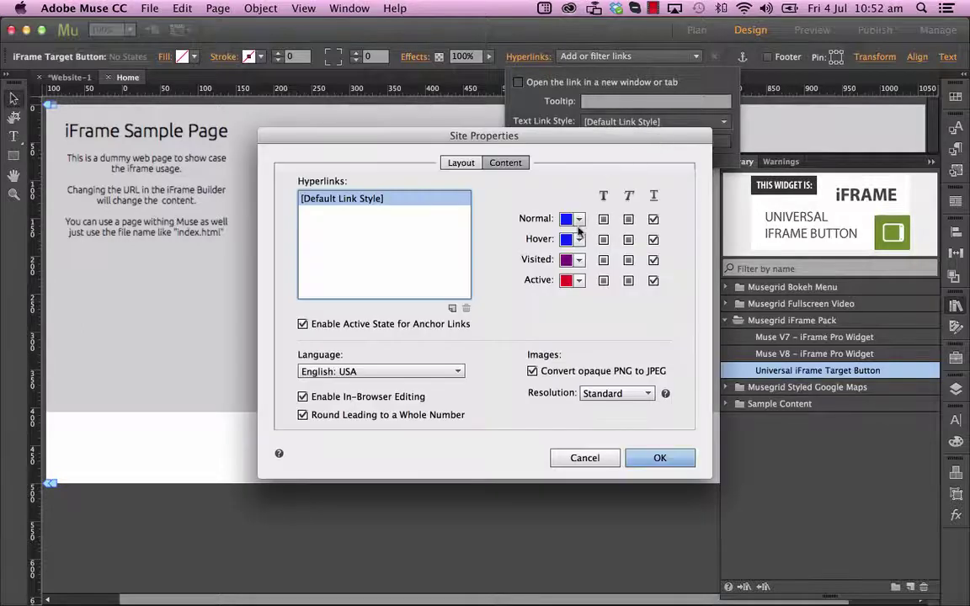
pyautogui.click(579, 219)
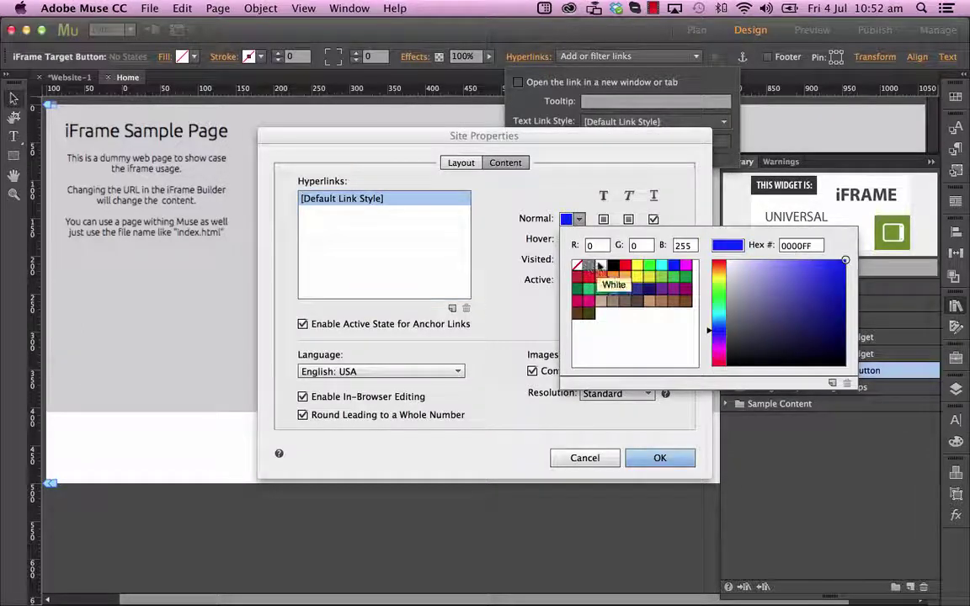
pyautogui.click(599, 266)
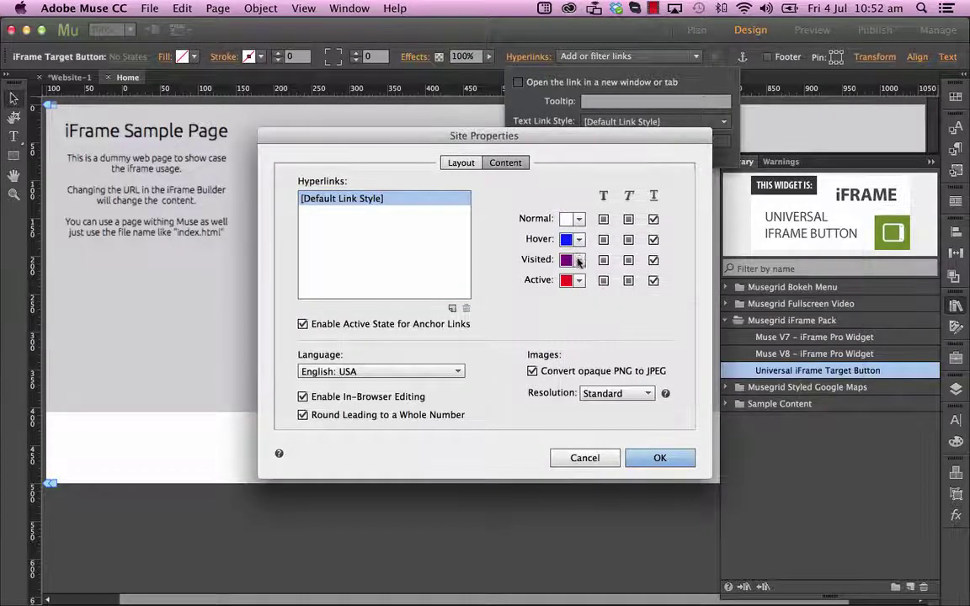
pyautogui.click(580, 262)
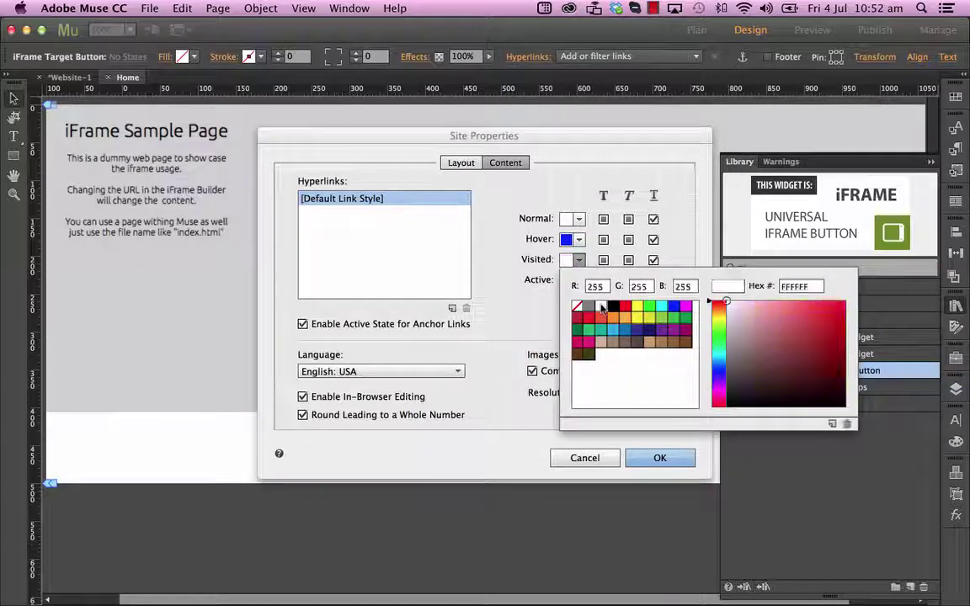
pyautogui.click(508, 309)
pyautogui.click(654, 219)
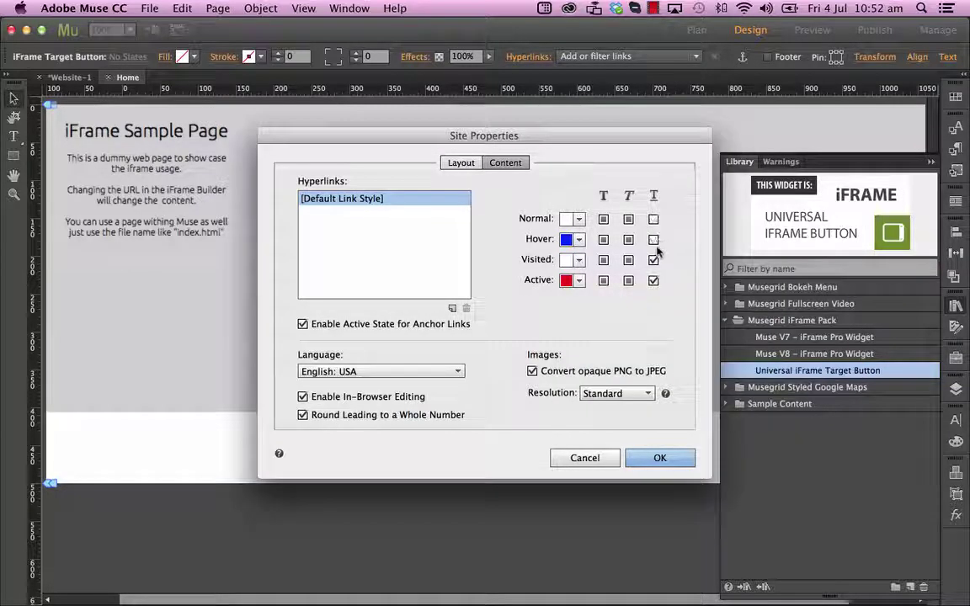
pyautogui.click(654, 258)
pyautogui.click(661, 457)
# Step: Set the target button's Link Text to MUSEGRID and its normal button colour to black 000000
pyautogui.click(460, 431)
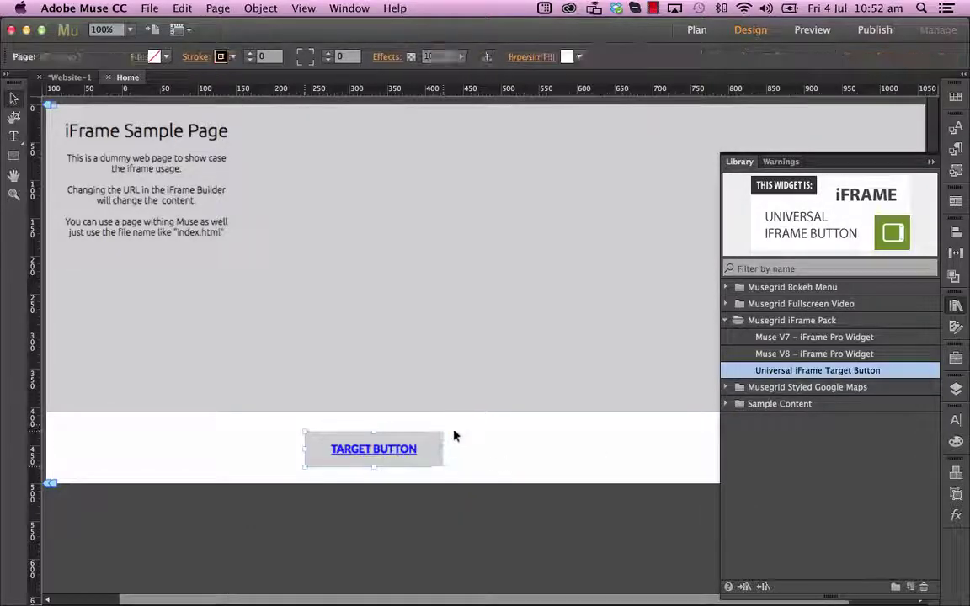
pyautogui.click(442, 441)
pyautogui.click(456, 431)
pyautogui.click(456, 431)
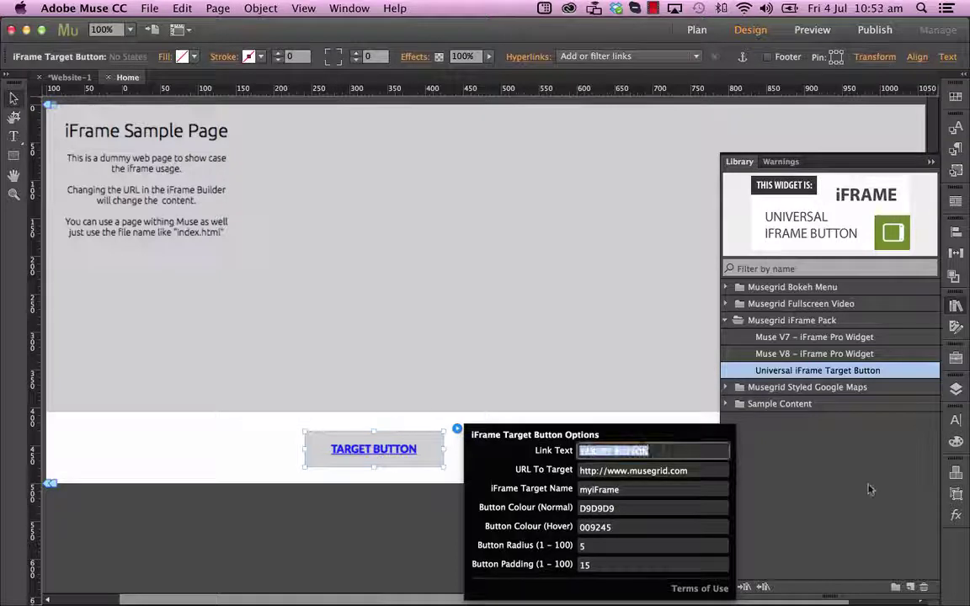
pyautogui.write('MUSEGRID')
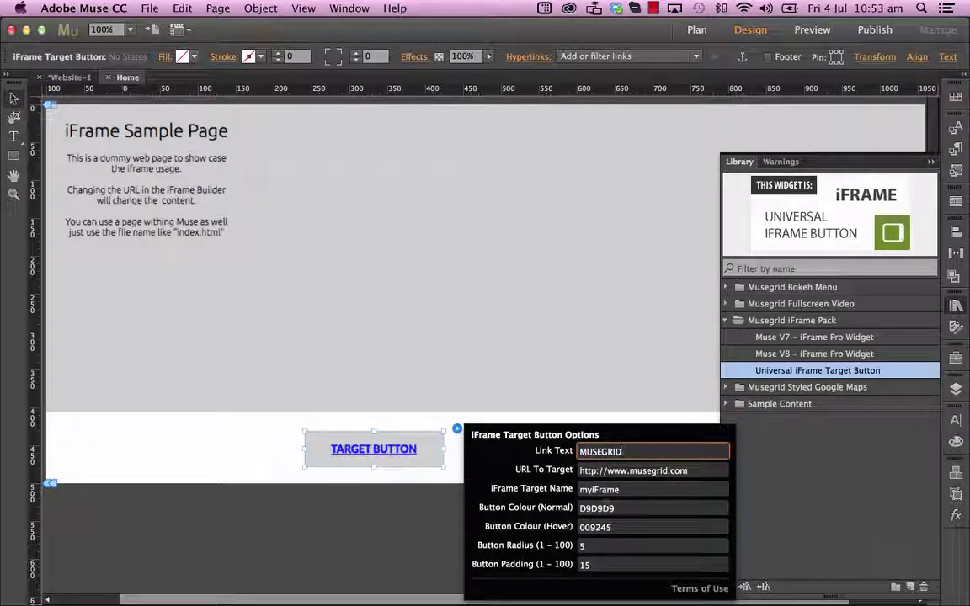
pyautogui.press('Tab')
pyautogui.press('Tab')
pyautogui.press('Tab')
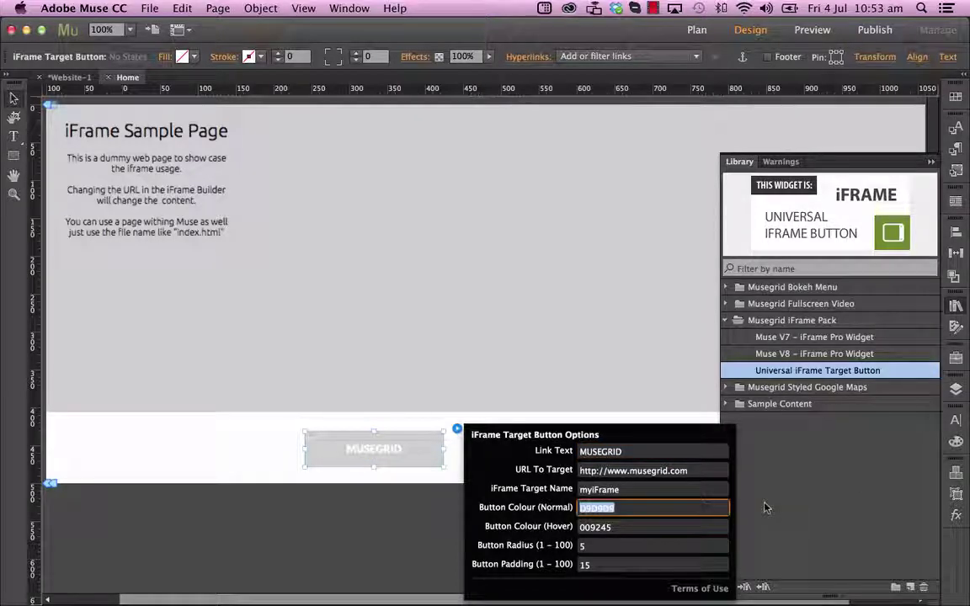
pyautogui.write('000000')
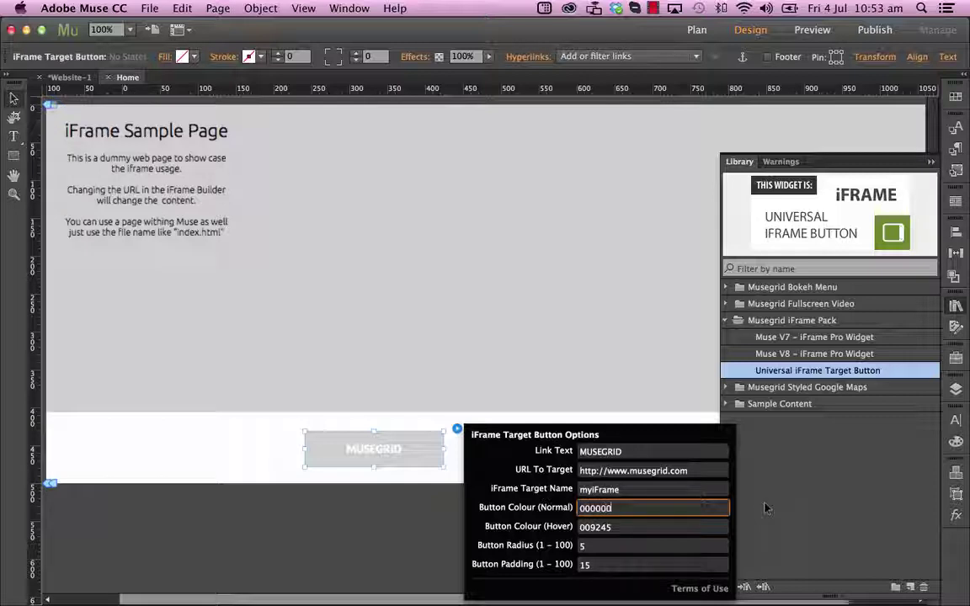
pyautogui.press('Return')
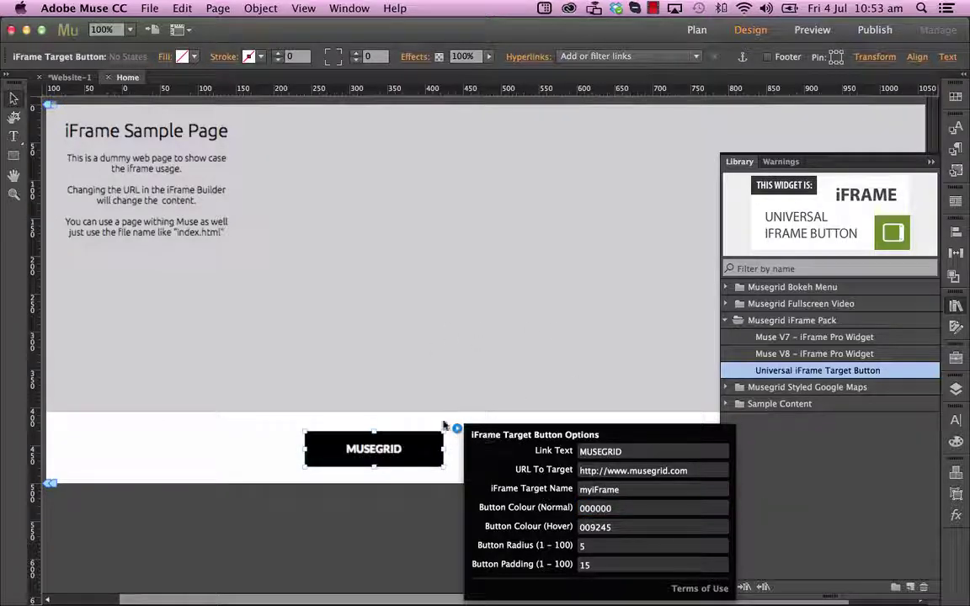
# Step: Preview the page and click MUSEGRID to load the MuseGrid website into the iFrame
pyautogui.press('Escape')
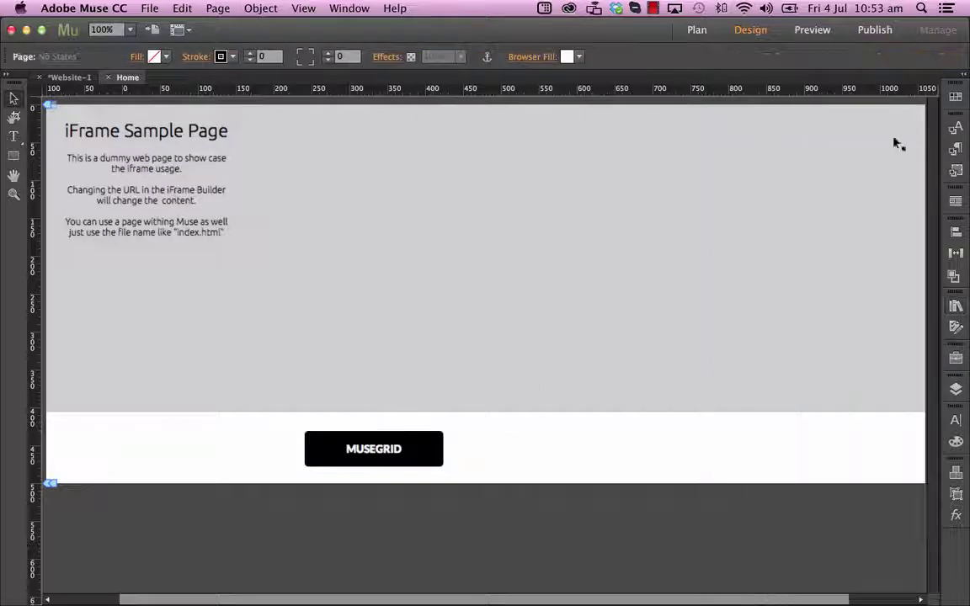
pyautogui.press('super+p')
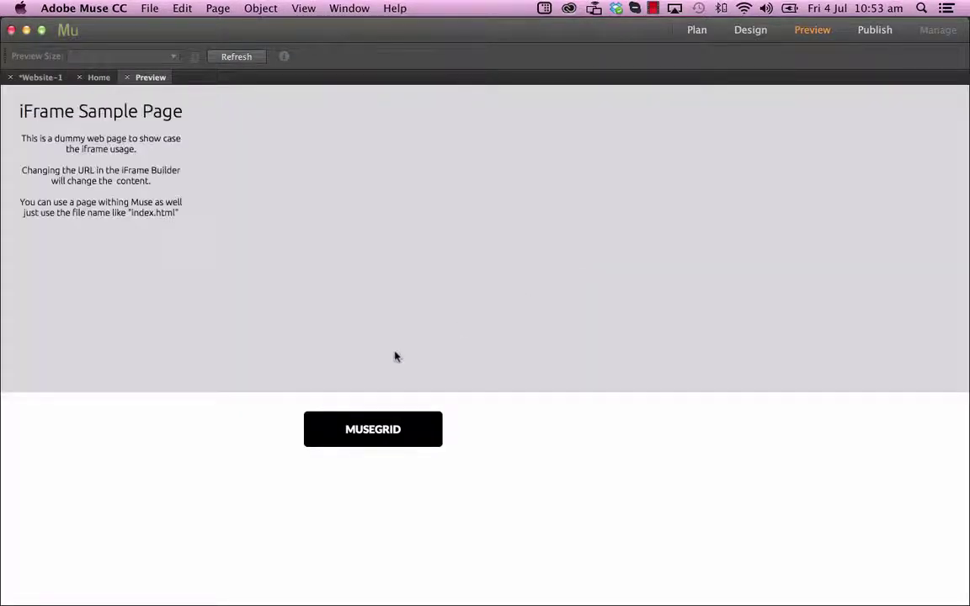
pyautogui.click(372, 428)
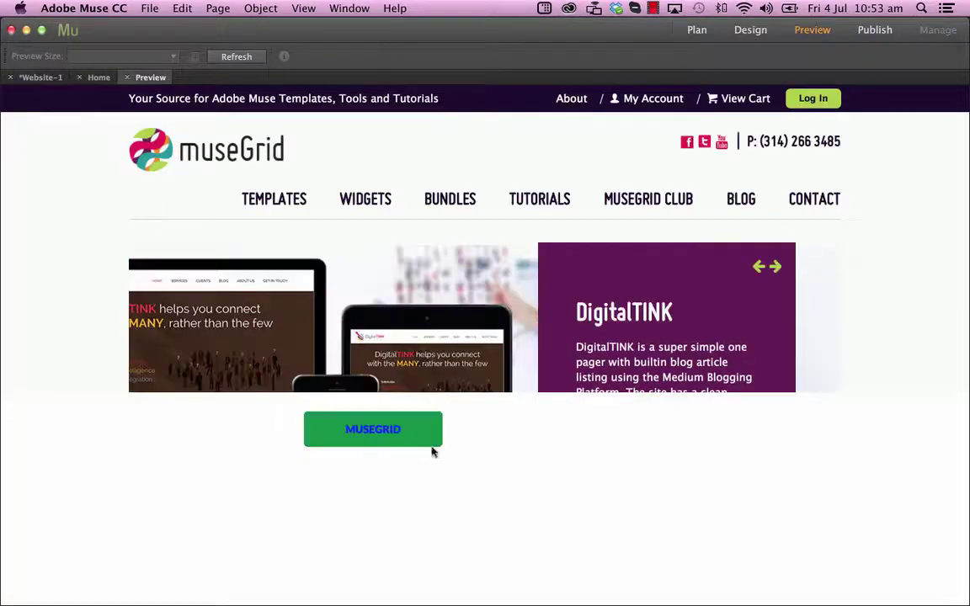
# Step: Return to Design view and drag the iFrame Builder PRO frame's right edge to about x=555
pyautogui.click(125, 77)
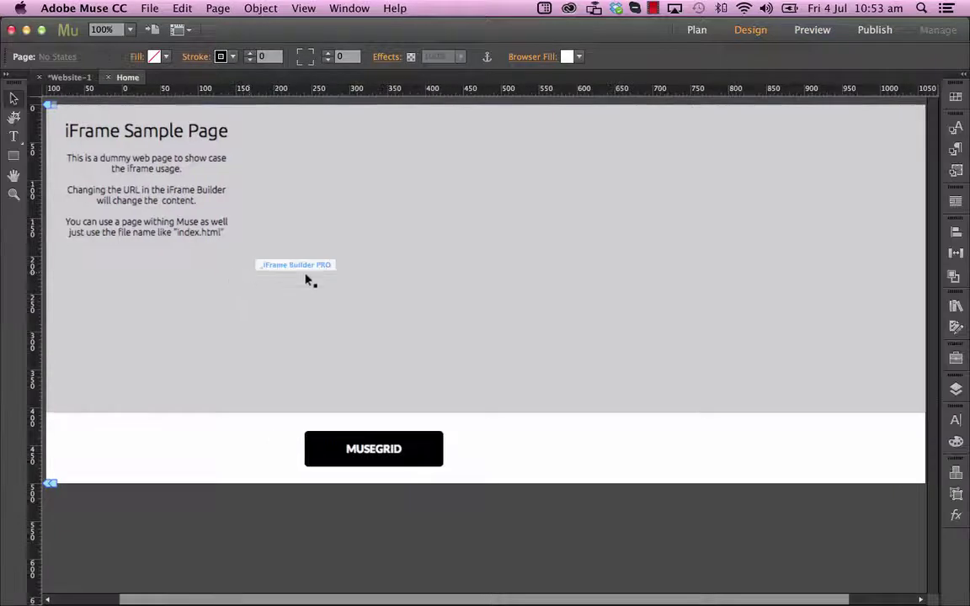
pyautogui.click(770, 211)
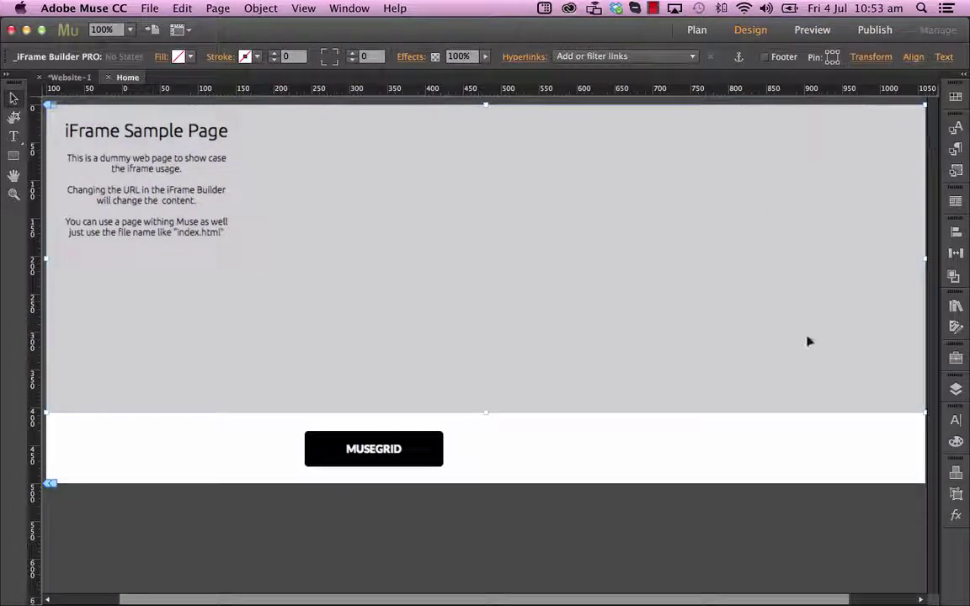
pyautogui.moveTo(628, 600); pyautogui.dragTo(757, 600)
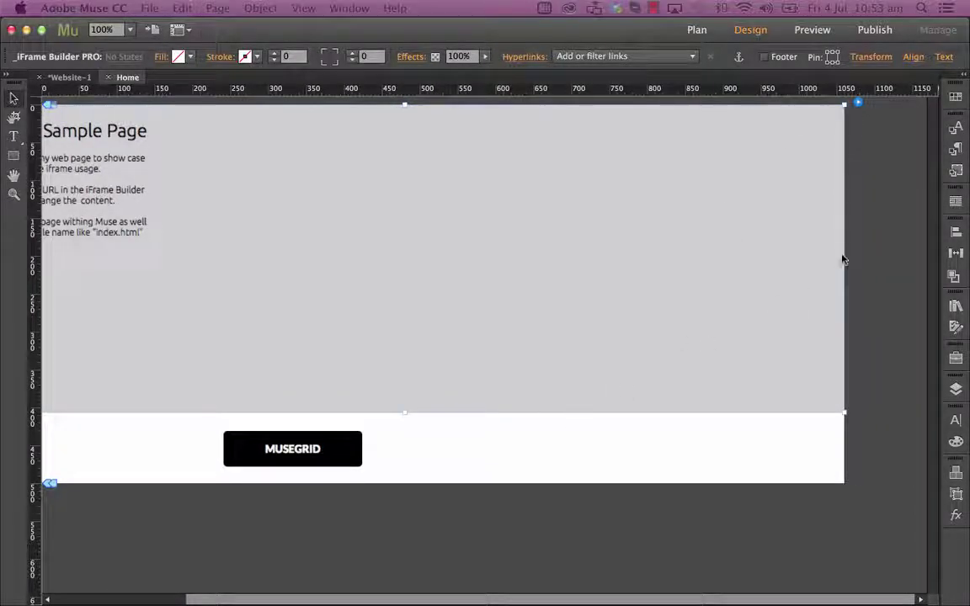
pyautogui.moveTo(846, 263); pyautogui.dragTo(468, 249)
pyautogui.click(482, 103)
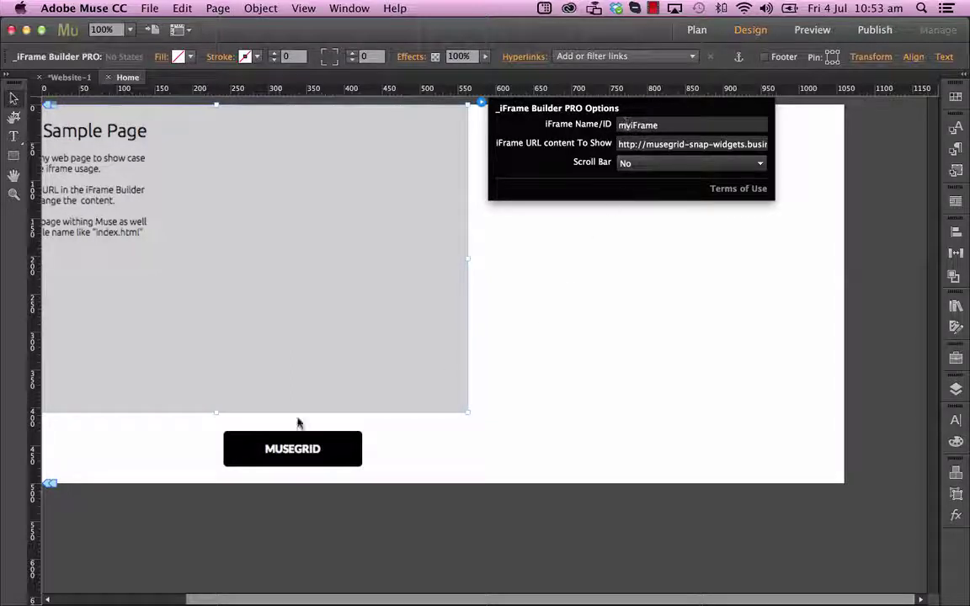
pyautogui.click(353, 455)
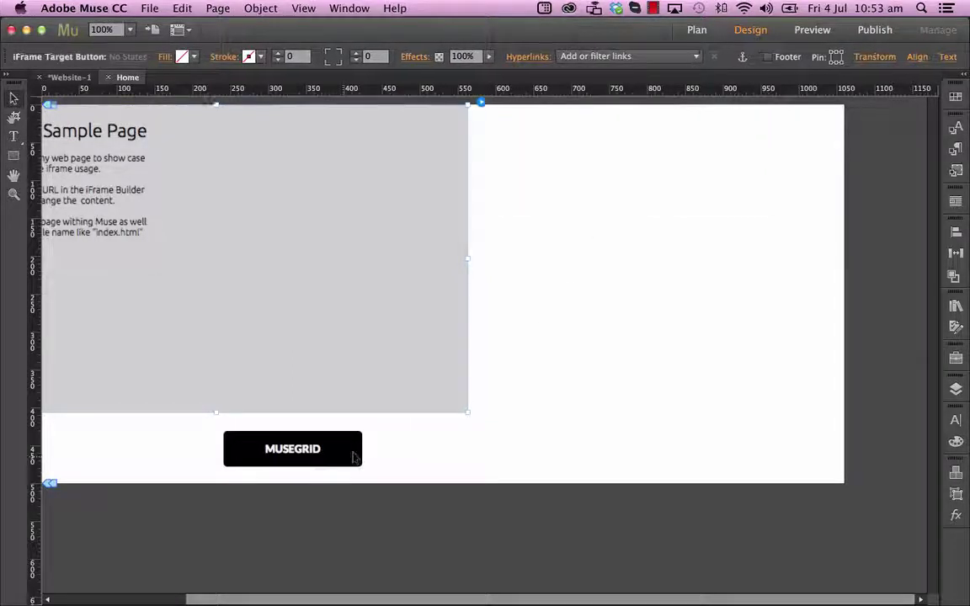
pyautogui.click(379, 431)
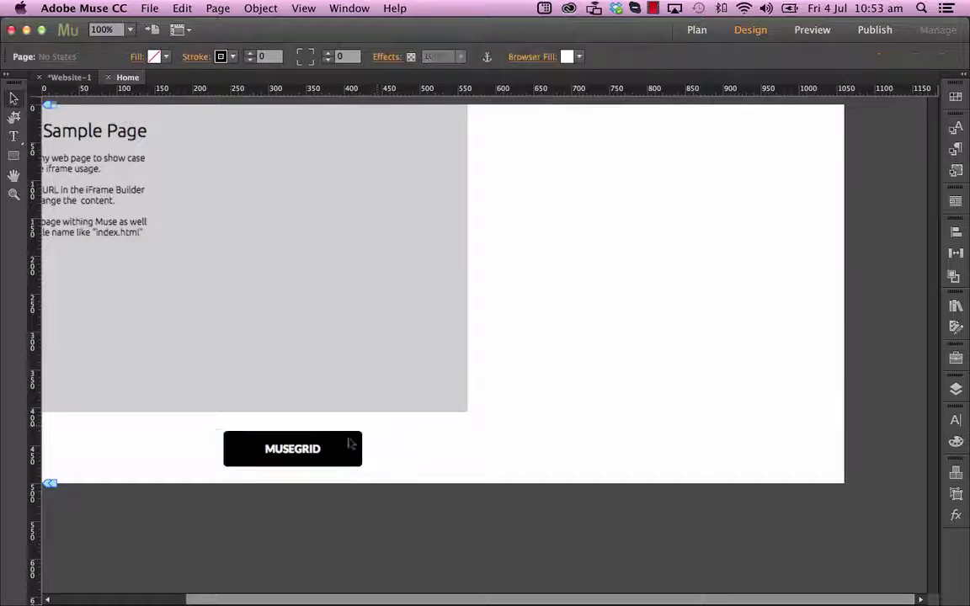
pyautogui.click(354, 442)
pyautogui.click(376, 431)
pyautogui.click(376, 429)
pyautogui.click(377, 431)
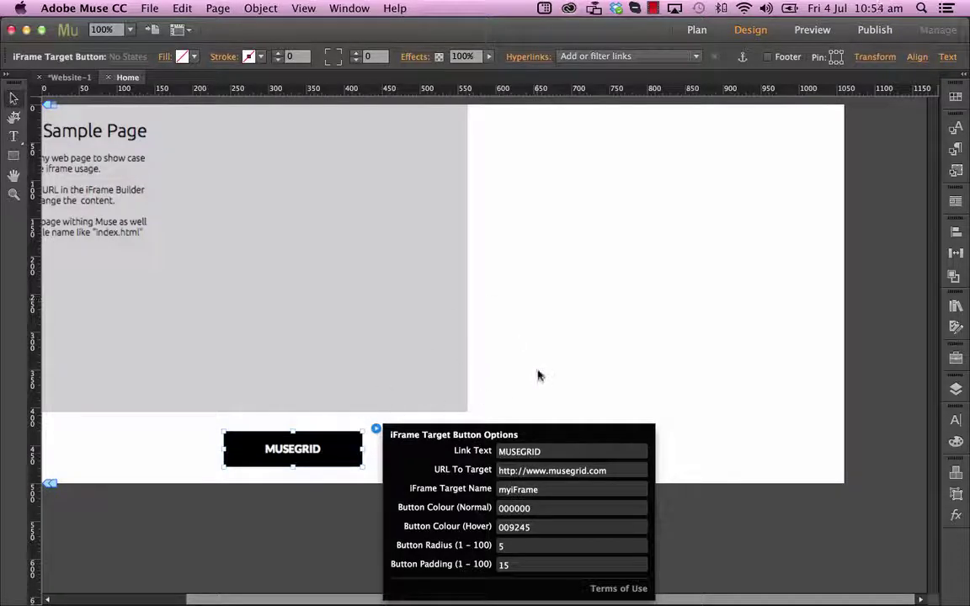
pyautogui.click(352, 421)
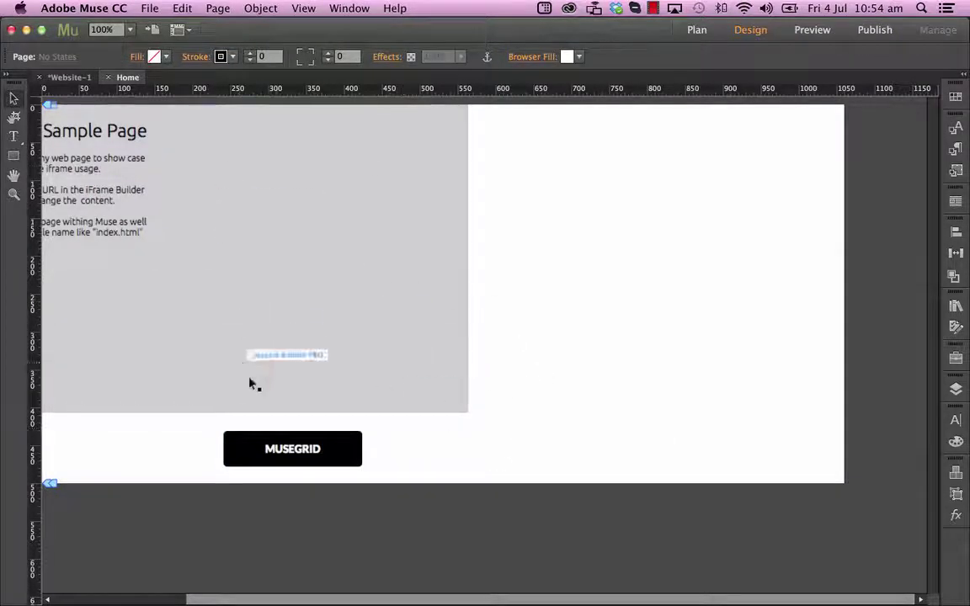